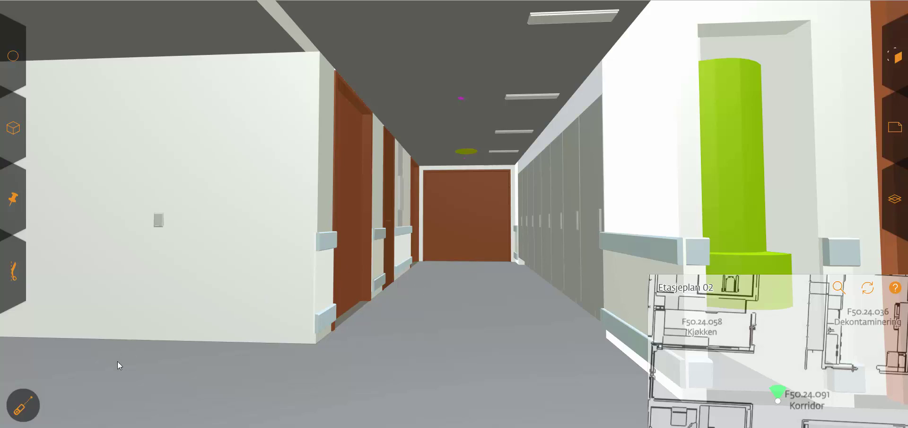
- Use Quick Measure on the white corridor wall from a point just below the wall switch
left_click(24, 406)
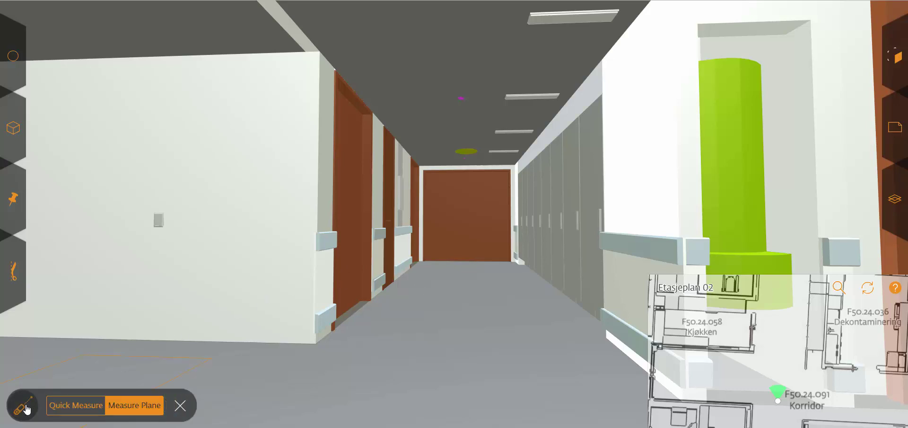
left_click(70, 408)
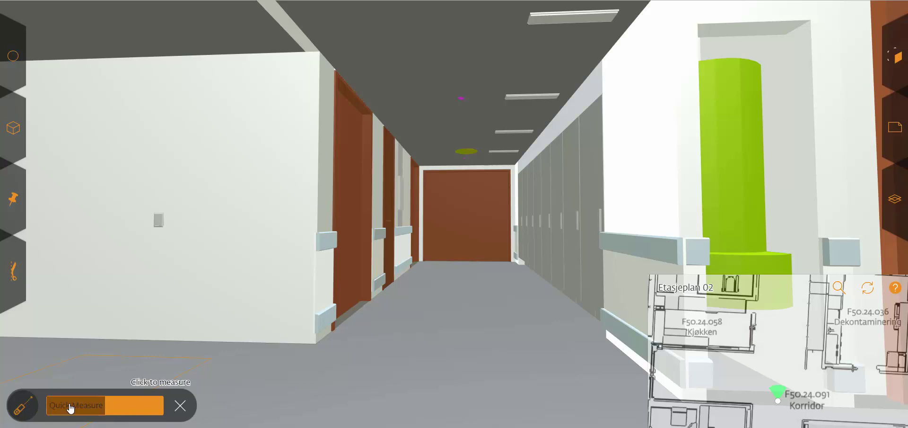
left_click(161, 270)
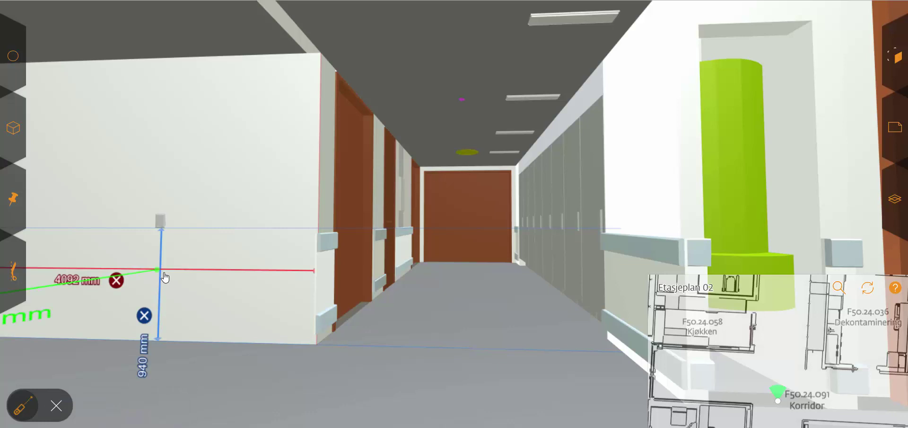
left_click_drag(208, 240, 277, 245)
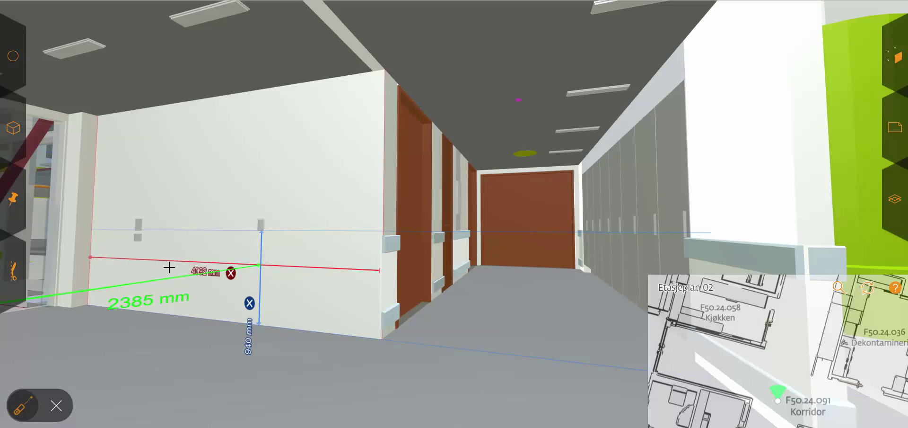
left_click_drag(231, 252, 225, 257)
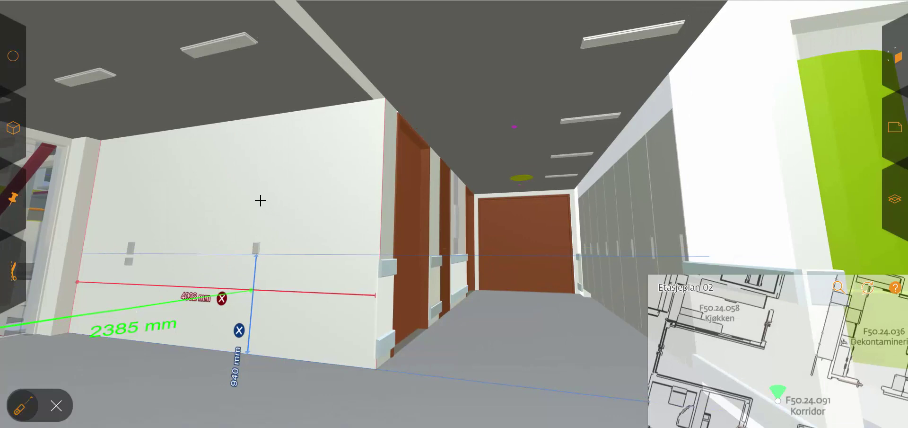
- Quick-measure the wall above the switch and between the switch and the corner, removing the last measurement's vertical dimension
left_click(261, 200)
left_click(261, 204)
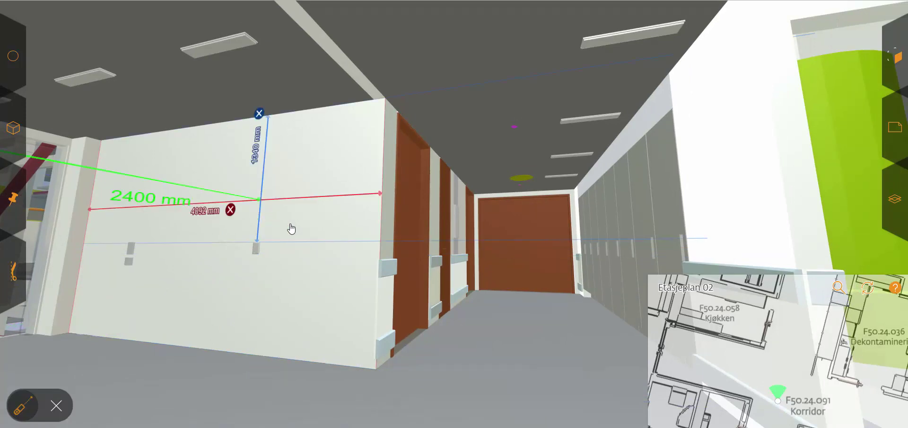
left_click(304, 260)
left_click(281, 268)
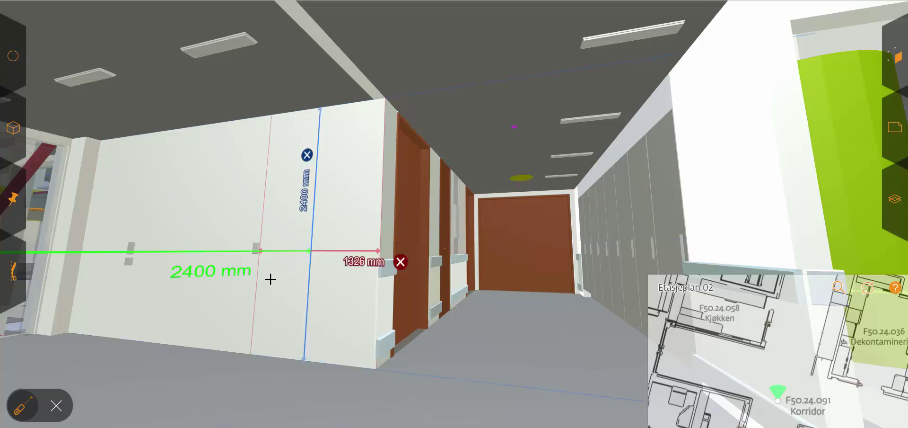
left_click(307, 155)
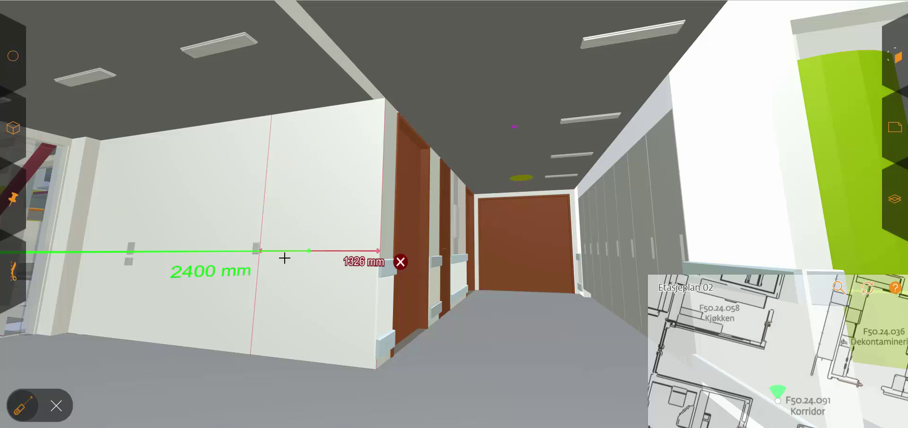
left_click_drag(285, 258, 280, 239)
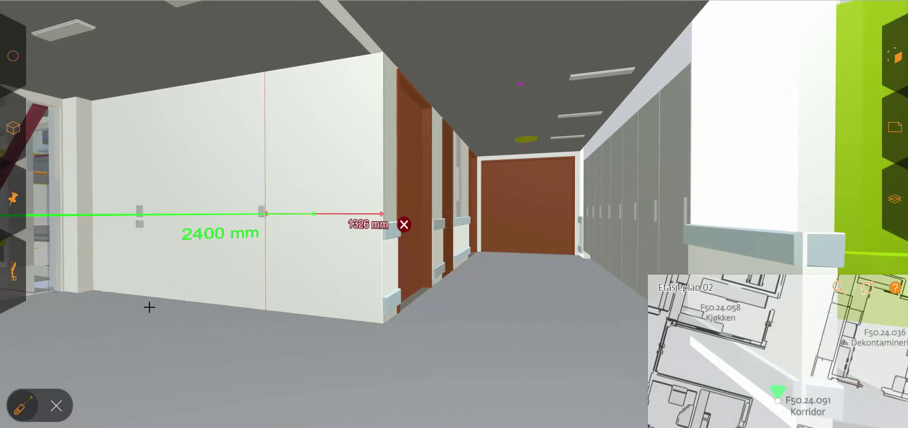
- Clear the quick measurement and place a measuring plane on the white wall near the corridor corner
left_click(25, 415)
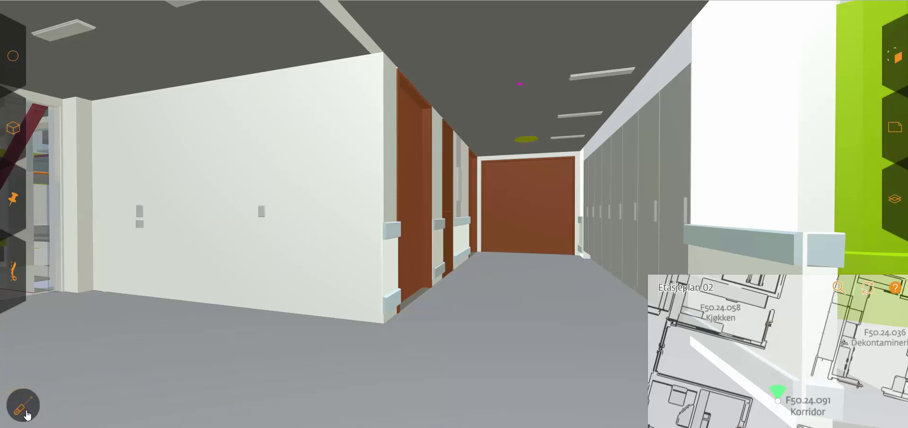
left_click(26, 413)
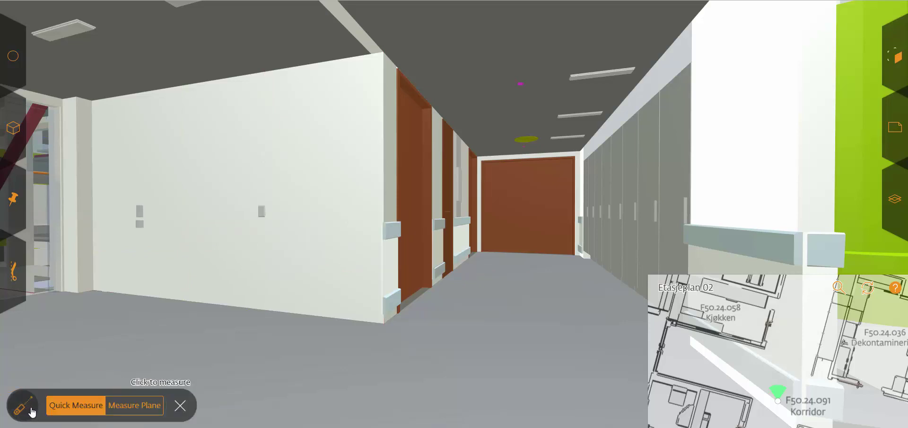
left_click(126, 410)
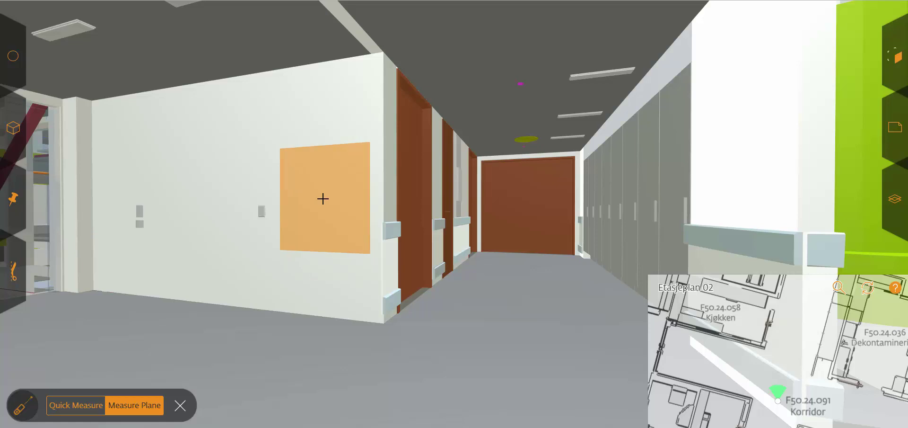
left_click(323, 198)
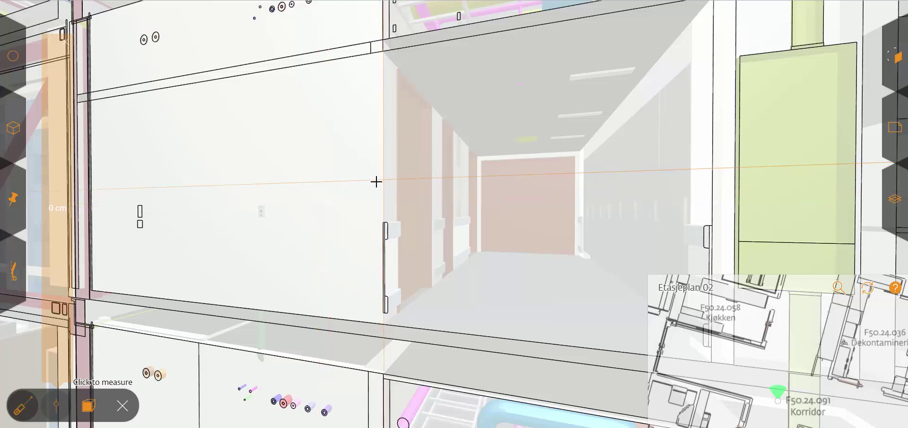
- Offset the measuring plane to -94 cm so the section cuts through the corridor and its ceiling ducts
right_click_drag(377, 181, 383, 235)
left_click_drag(382, 235, 347, 233)
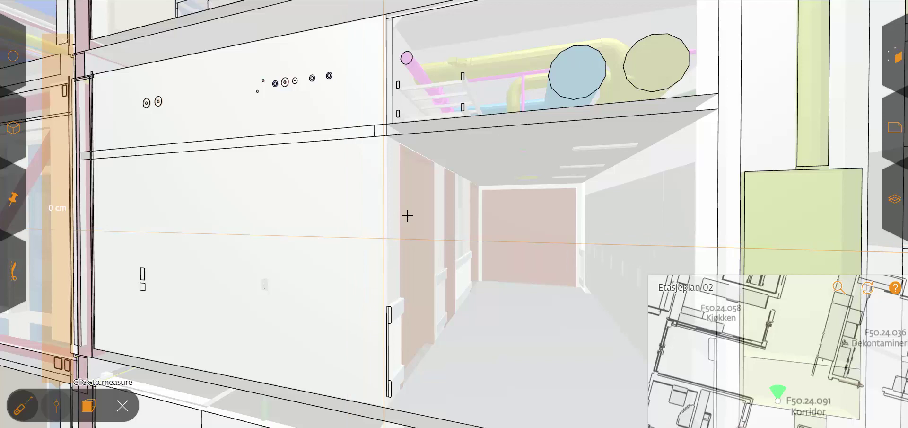
right_click_drag(495, 211, 438, 223)
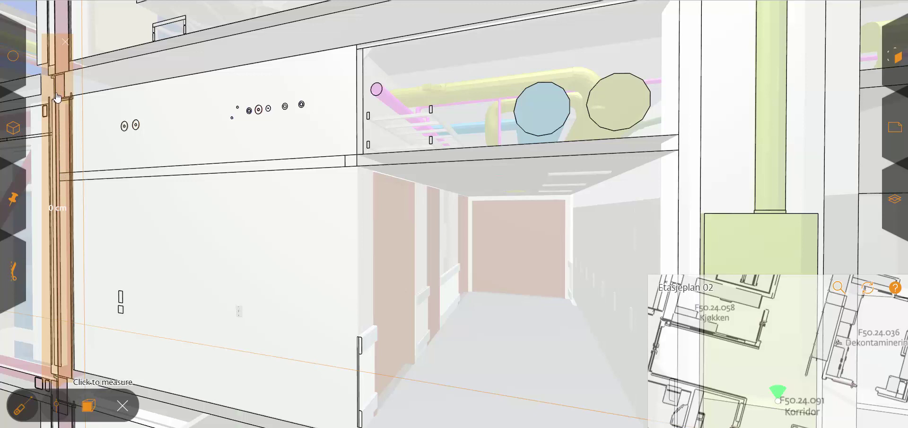
left_click_drag(57, 100, 54, 216)
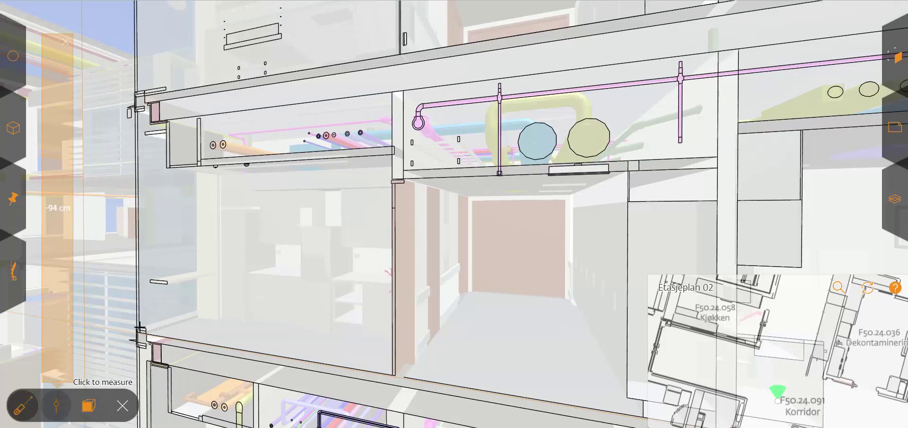
left_click_drag(438, 224, 428, 225)
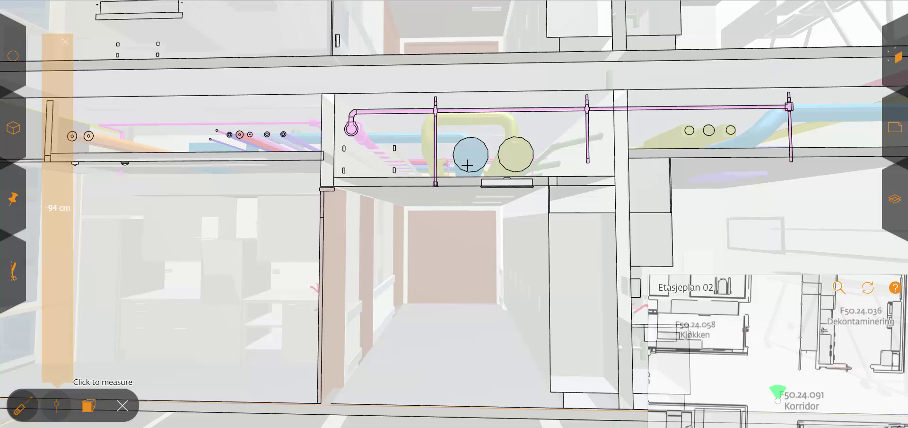
- Measure the blue round duct's diameter and its distances to the surrounding objects in the section plane
left_click(469, 162)
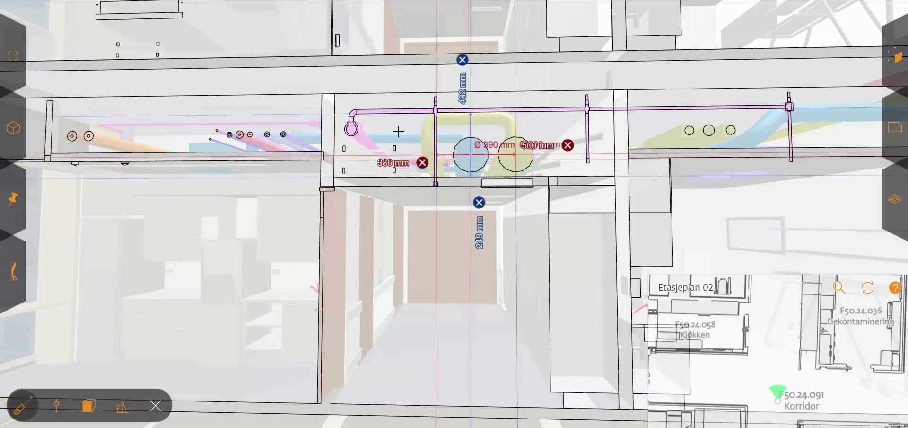
scroll(480, 148, "up", 2)
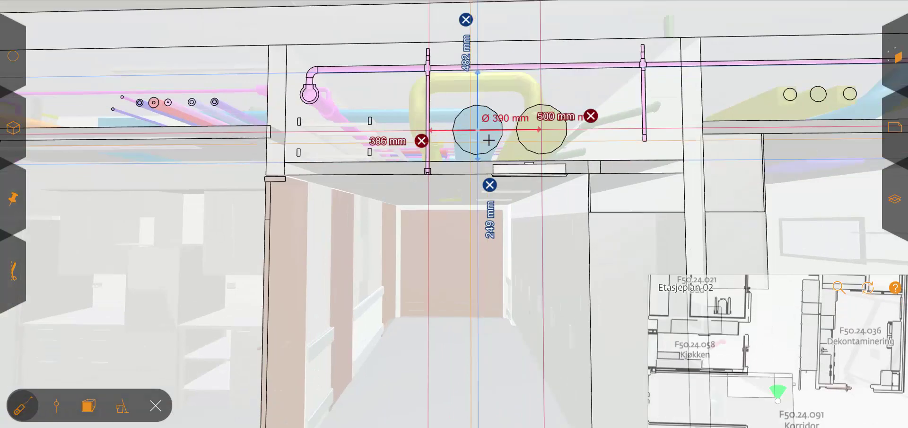
left_click_drag(489, 140, 482, 158)
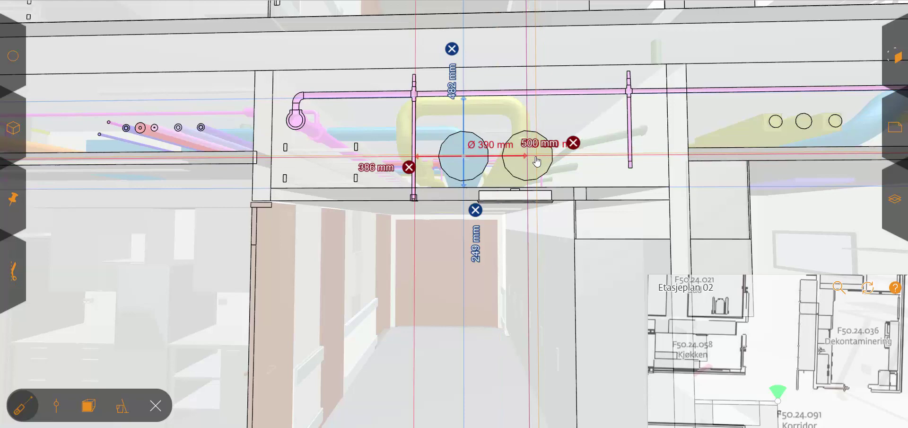
scroll(535, 157, "up", 1)
middle_click_drag(539, 160, 495, 131)
right_click_drag(494, 131, 486, 112)
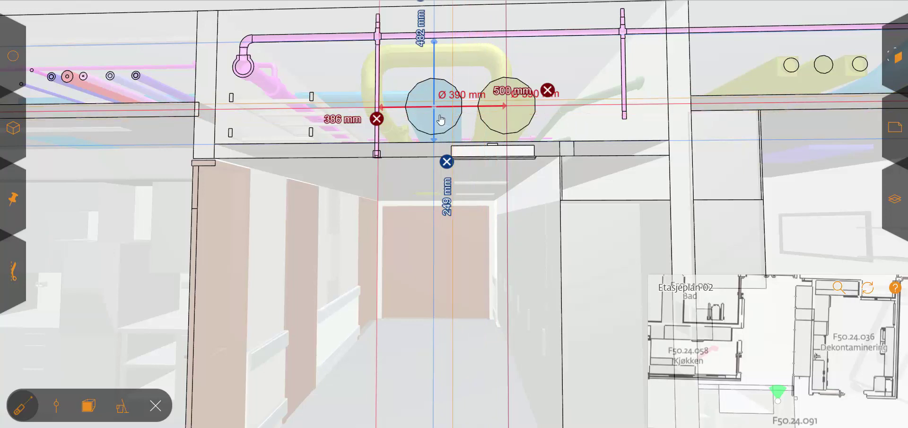
middle_click_drag(439, 95, 437, 131)
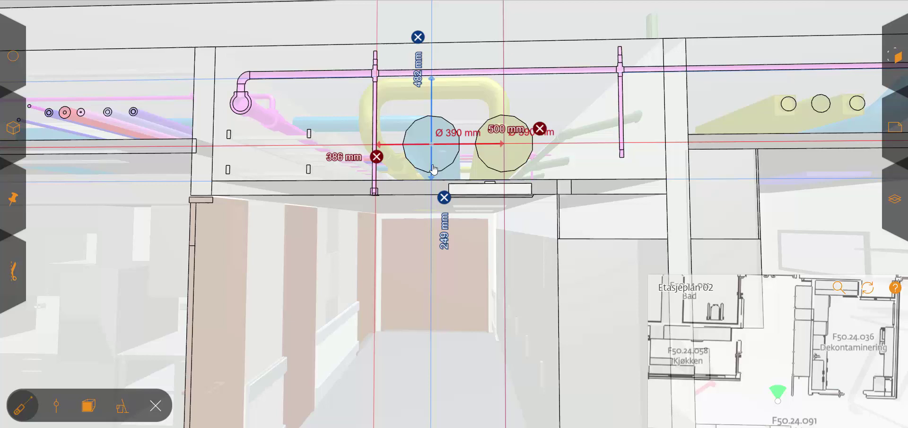
- Delete the dimension below the blue duct and extend the one above it up to the slab's underside
left_click(444, 196)
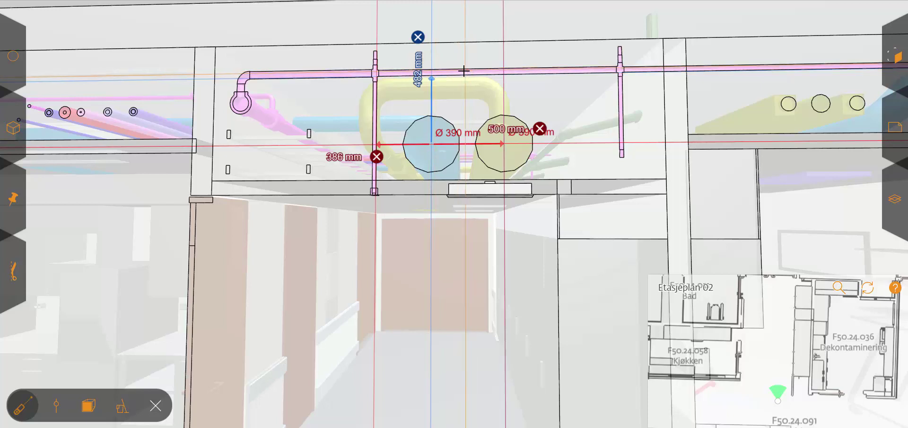
left_click(433, 93)
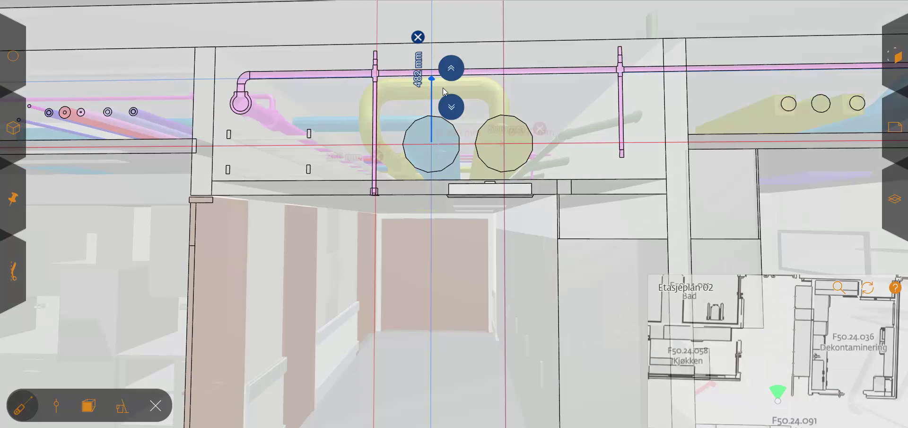
left_click(452, 71)
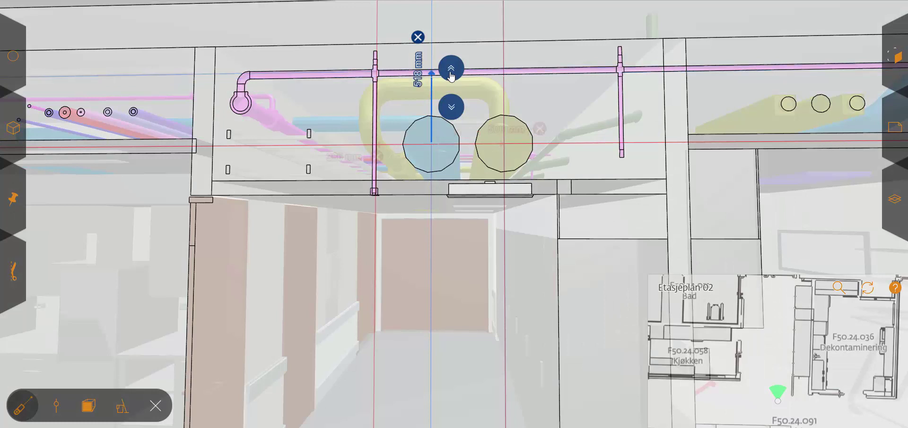
left_click(451, 72)
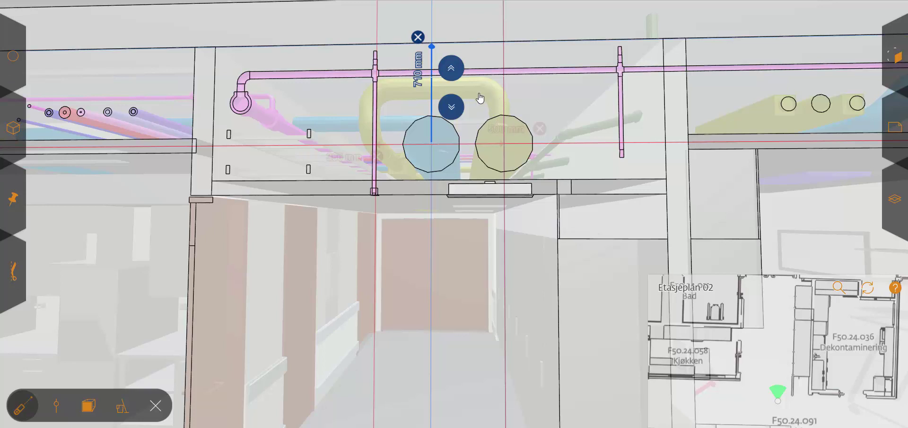
left_click(539, 99)
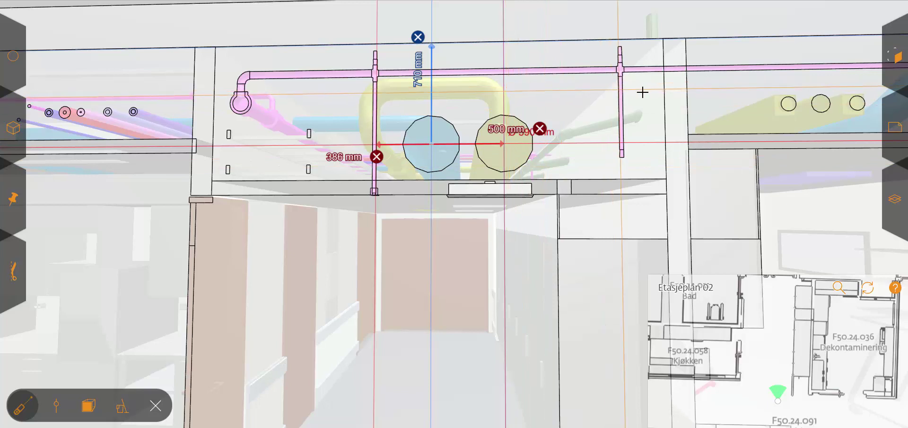
- Measure beside the yellow duct, extend the horizontal dimension to the corridor wall, and delete the new vertical dimension
left_click(562, 88)
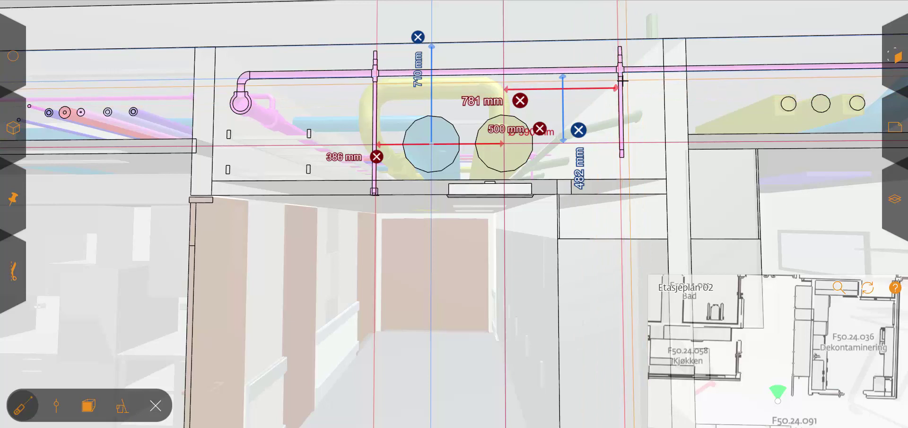
left_click(583, 96)
left_click(606, 112)
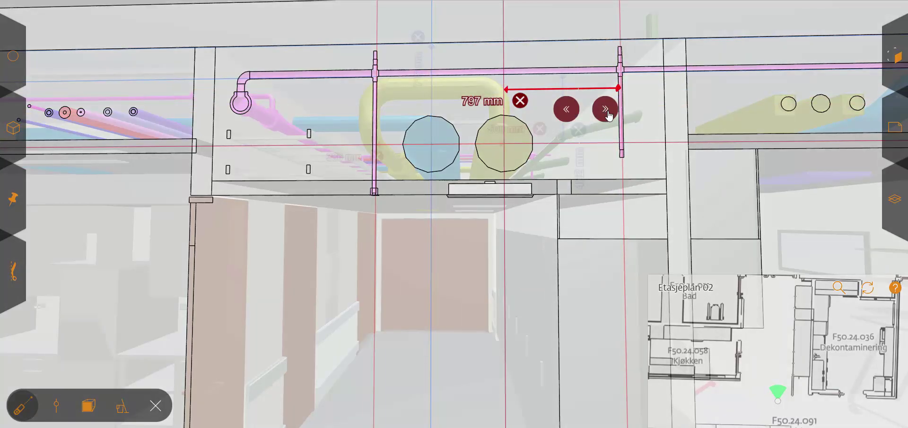
left_click(606, 111)
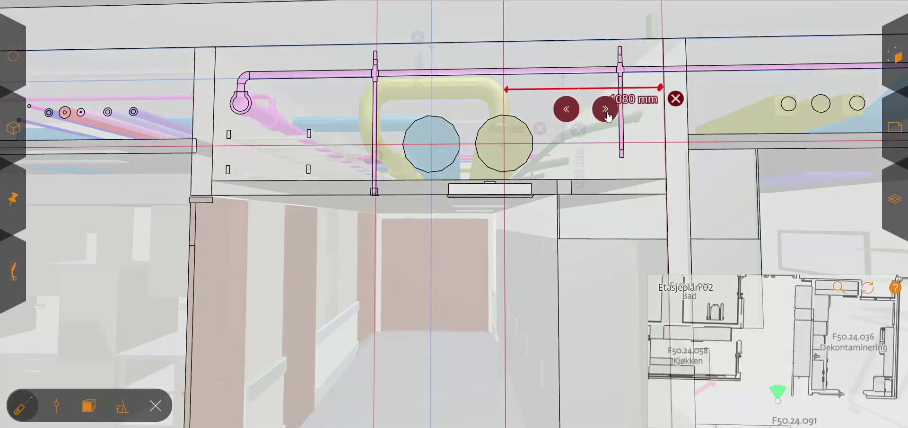
left_click(639, 129)
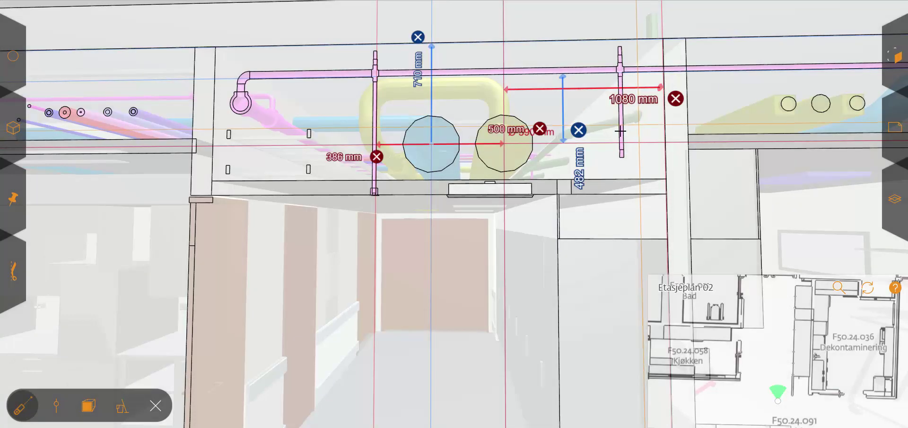
left_click(580, 130)
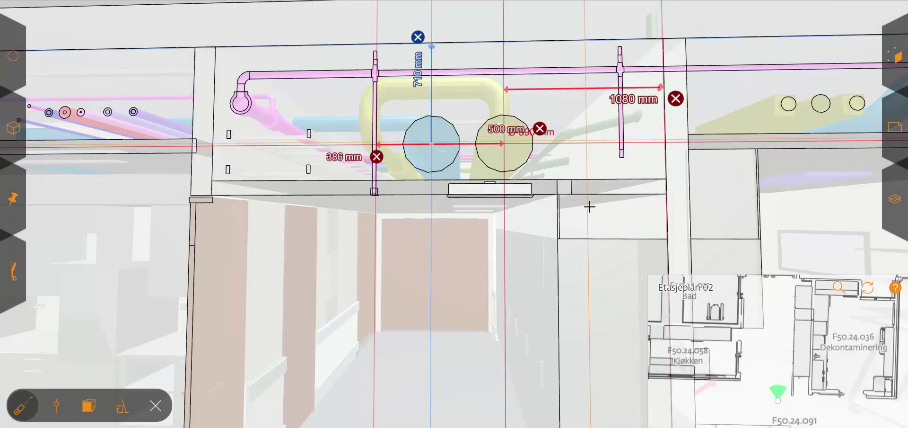
- Offset the measuring plane to -211 cm so the section cuts through the kitchen cabinets beside the corridor
scroll(600, 205, "down", 1)
middle_click_drag(600, 205, 625, 180)
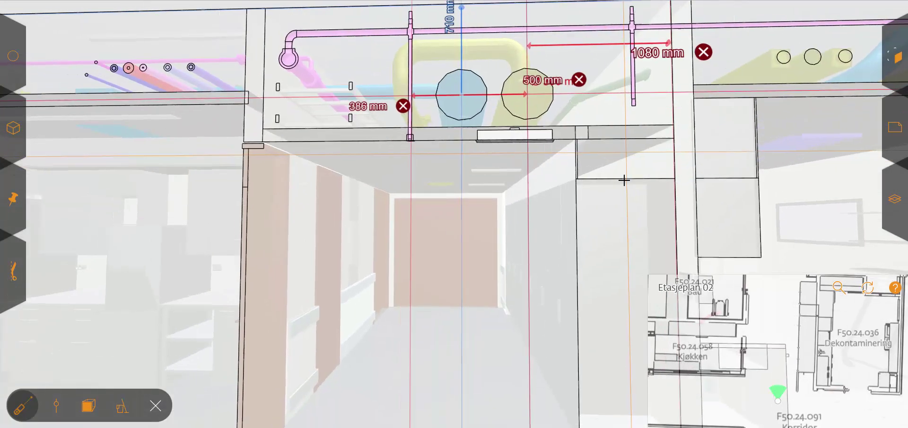
scroll(615, 180, "down", 2)
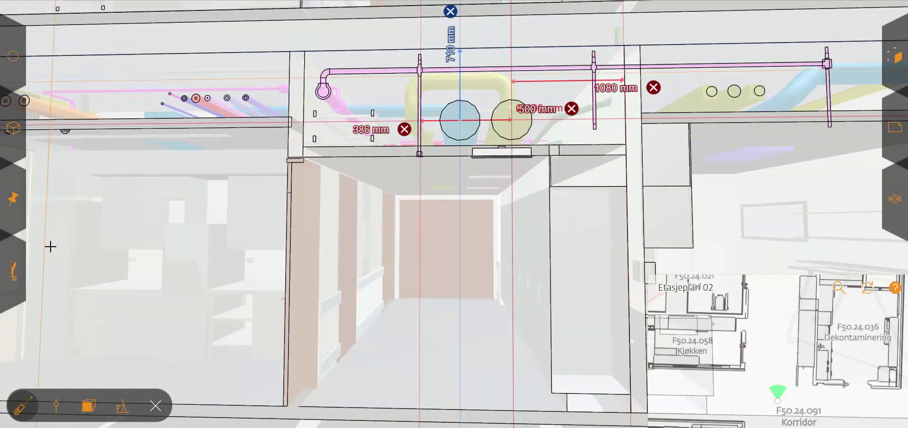
left_click(56, 406)
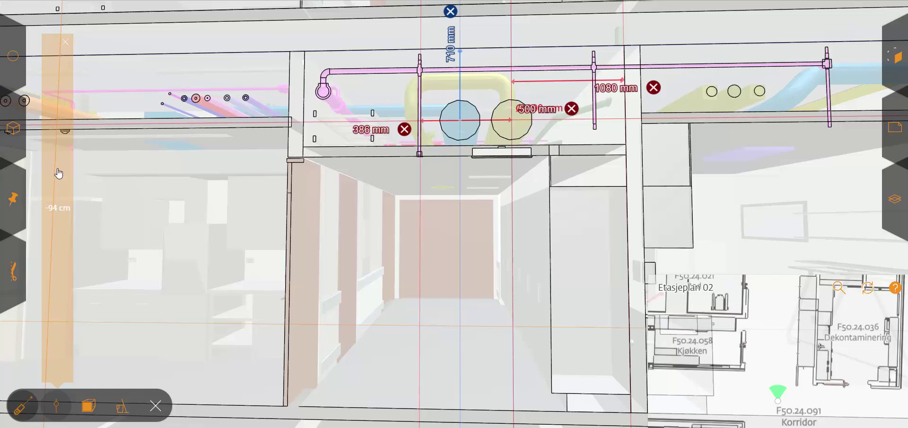
mouse_move(60, 147)
left_mouse_down()
mouse_move(62, 310)
mouse_move(63, 303)
left_mouse_up()
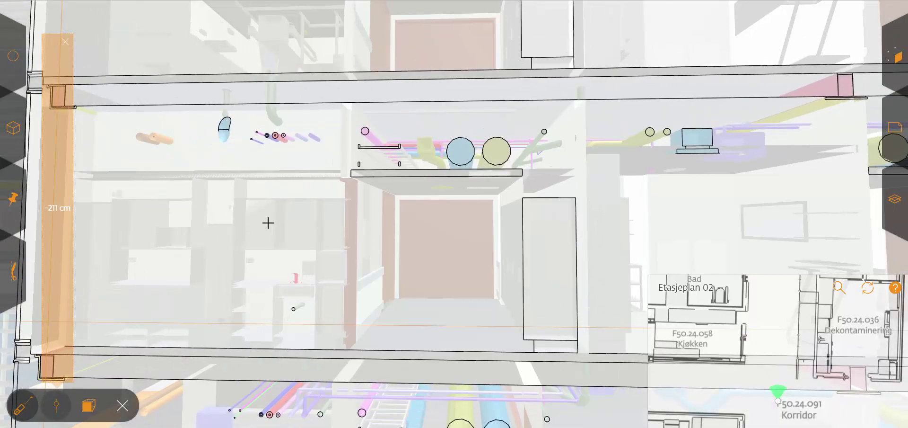
- Measure the widths and heights of the two adjacent upper kitchen cabinets and the open space below the one nearest the corridor
middle_click_drag(389, 226, 438, 223)
scroll(398, 176, "up", 3)
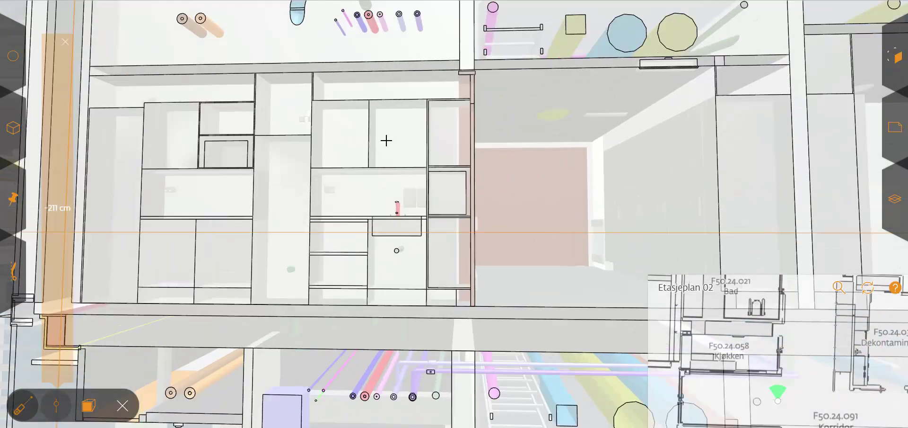
left_click(343, 137)
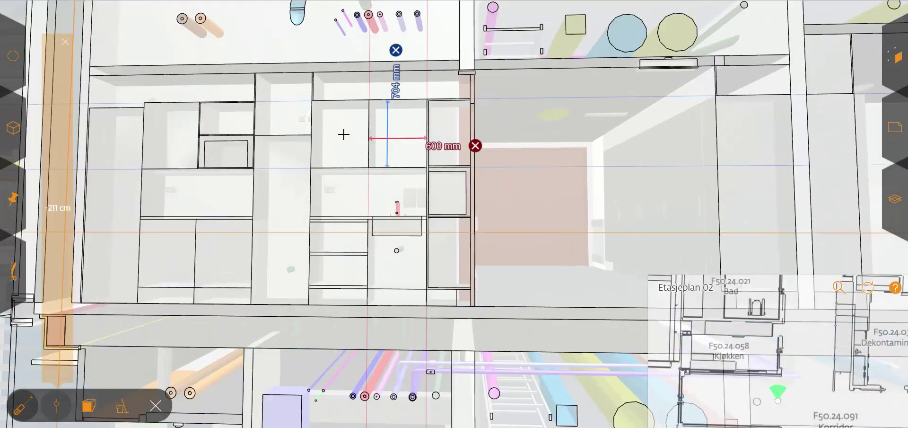
left_click(364, 204)
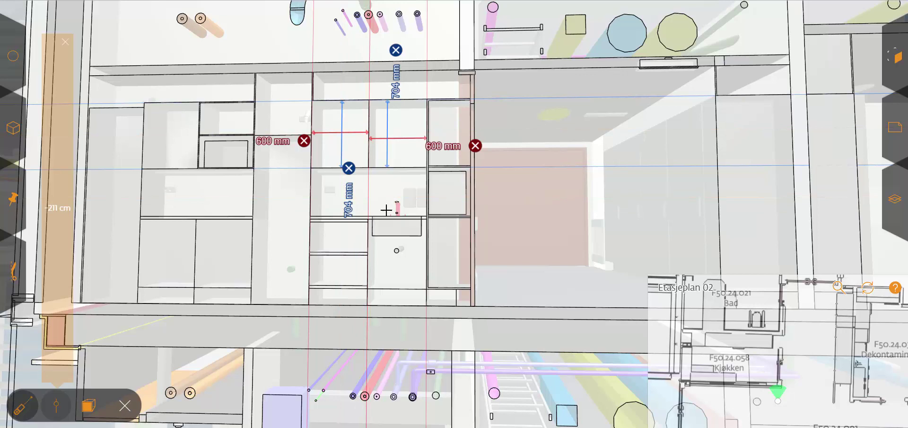
left_click(386, 210)
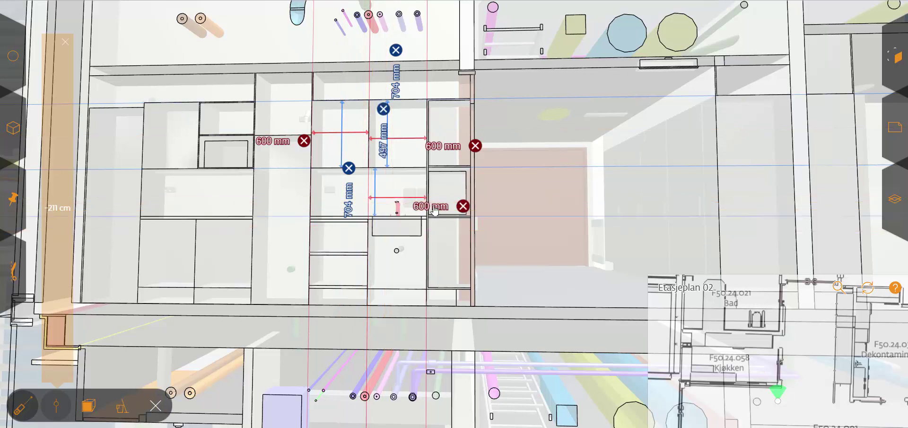
- Extend the horizontal dimension in the open space below the upper cabinets so it spans both cabinet widths
left_click(434, 210)
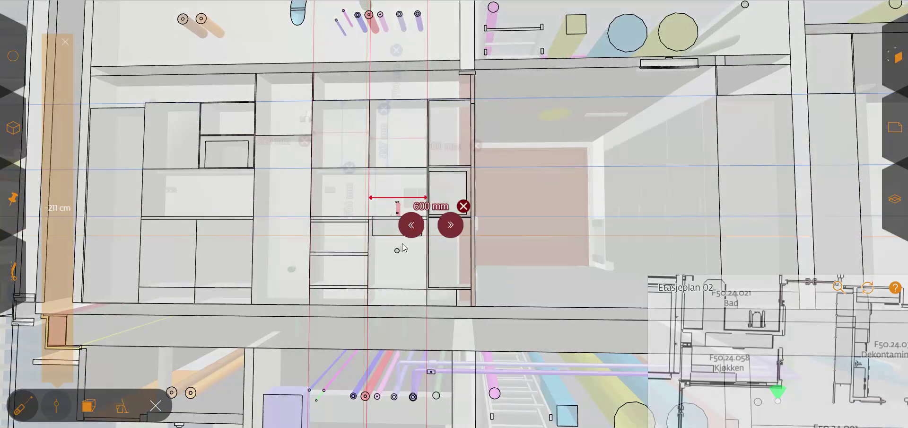
left_click(409, 226)
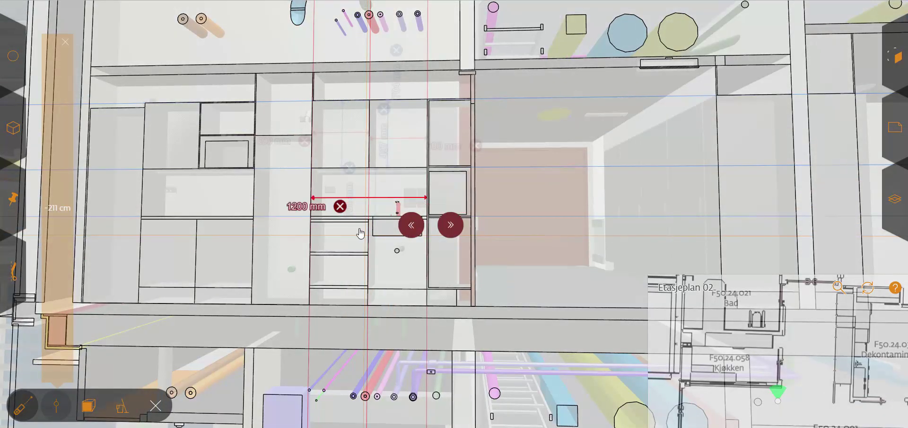
left_click(401, 270)
- Clear all dimensions and measure the blue and yellow round ducts above the corridor ceiling
middle_click_drag(493, 223, 468, 227)
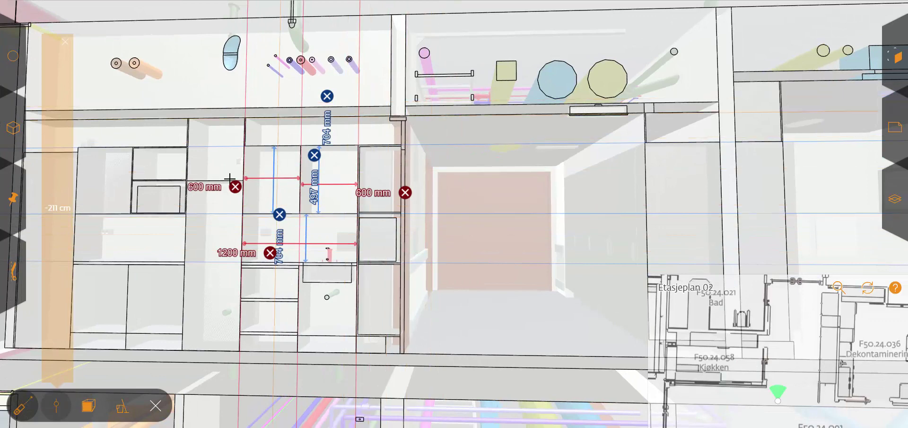
left_click(122, 408)
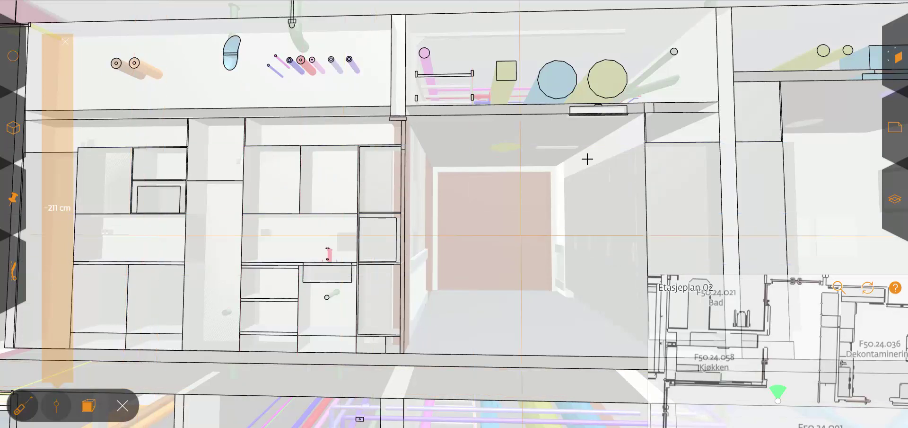
left_click(614, 79)
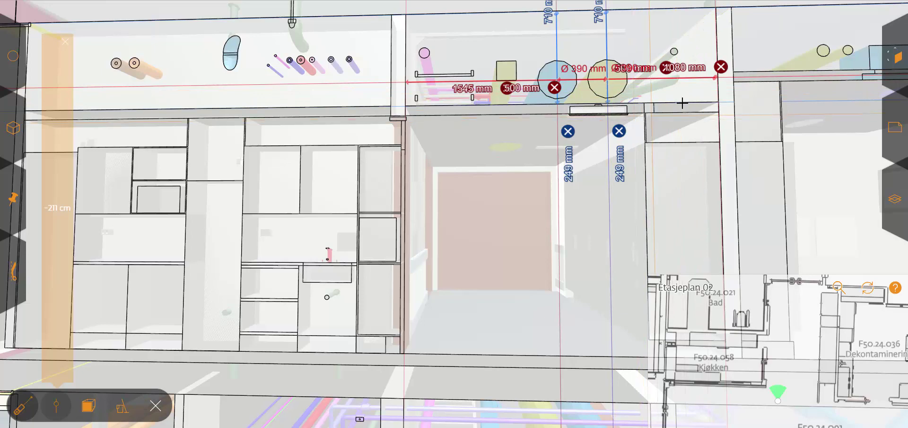
- Measure the small round pipe between the yellow duct and the corridor wall
middle_click_drag(661, 112, 648, 126)
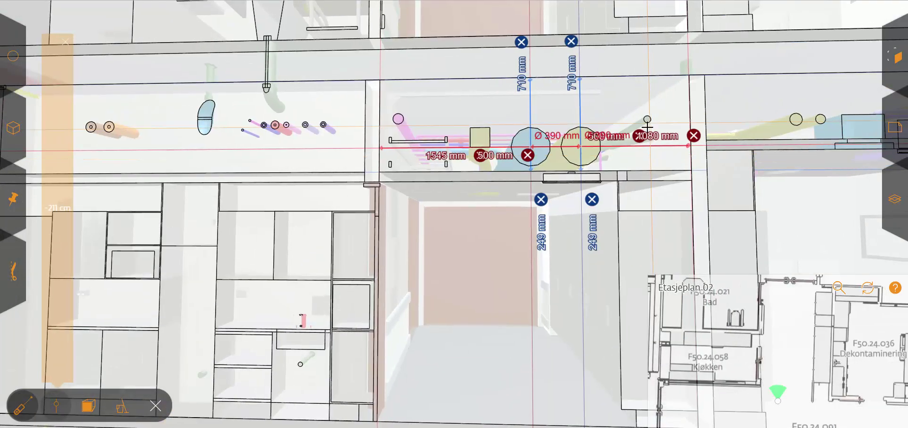
scroll(648, 126, "up", 2)
left_click(723, 83)
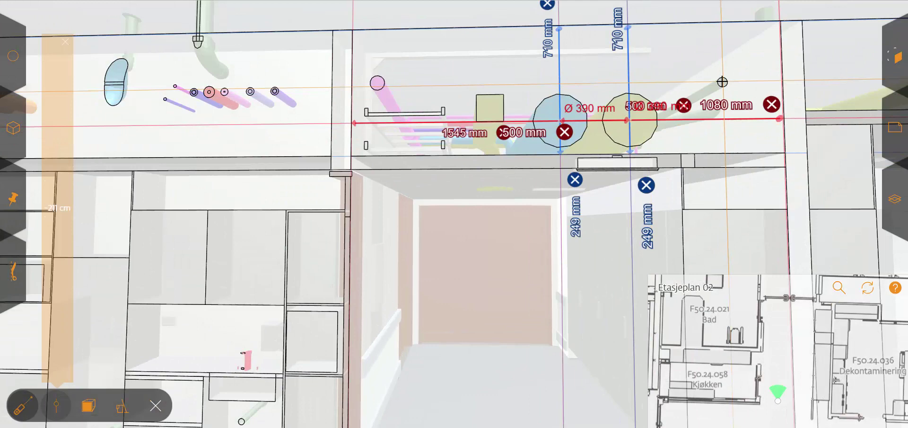